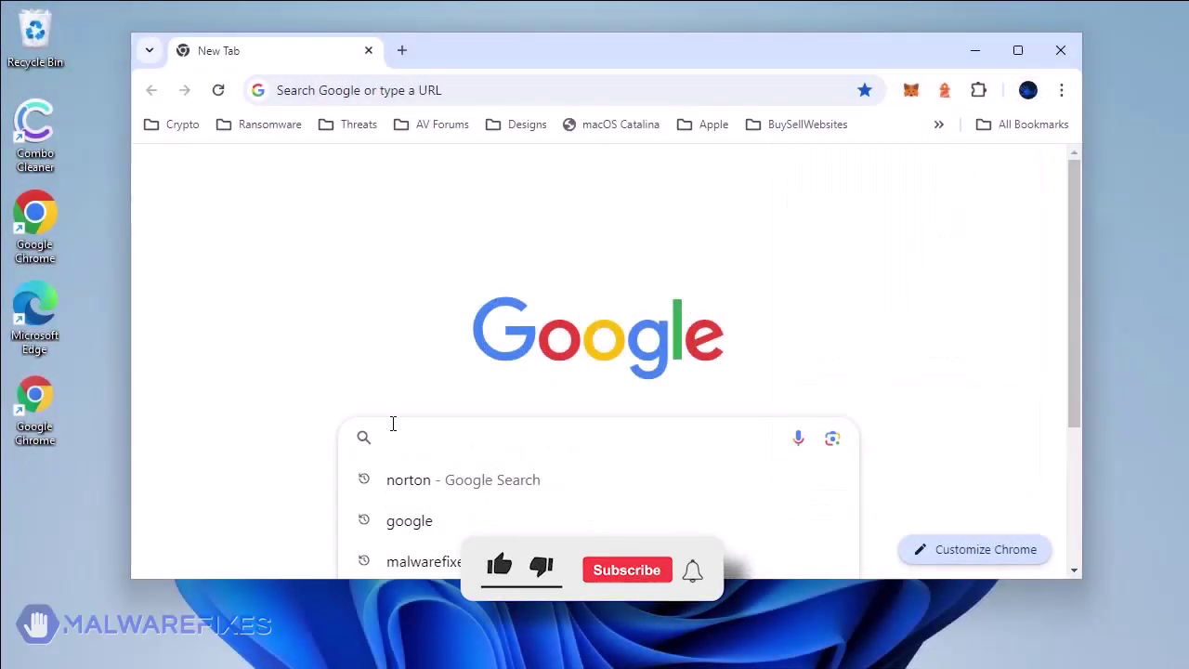
- Search Google for malwarefixes, return to the New Tab, and rerun it from the suggestion list
text(malwarefixe)
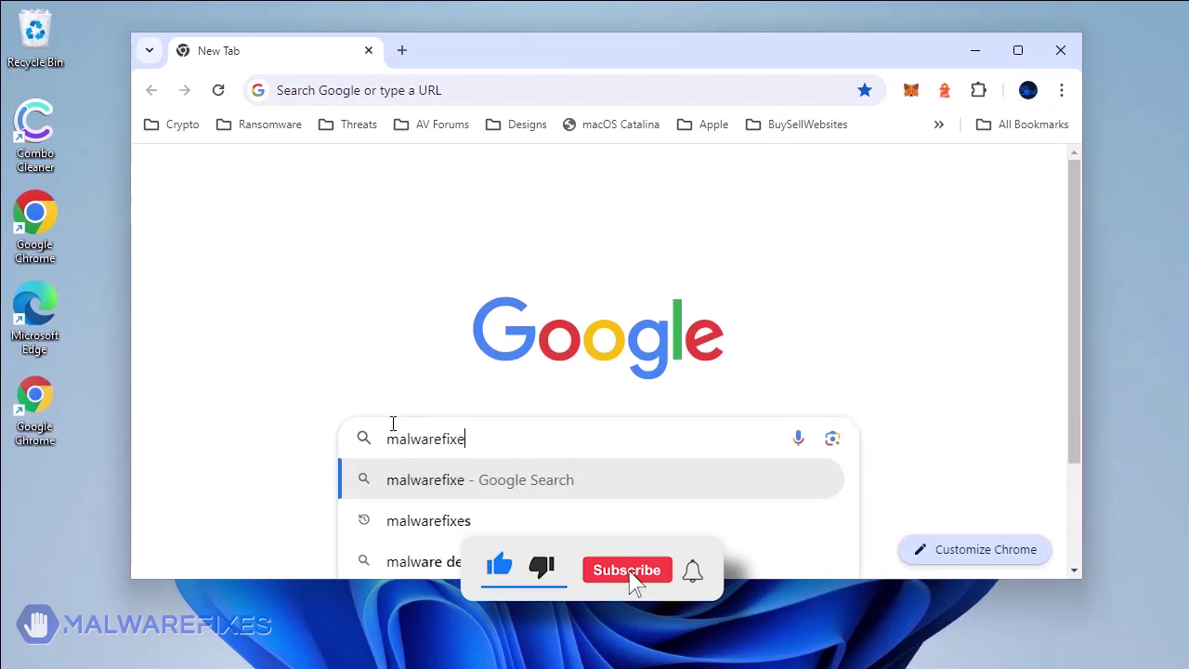
text(s)
key(Return)
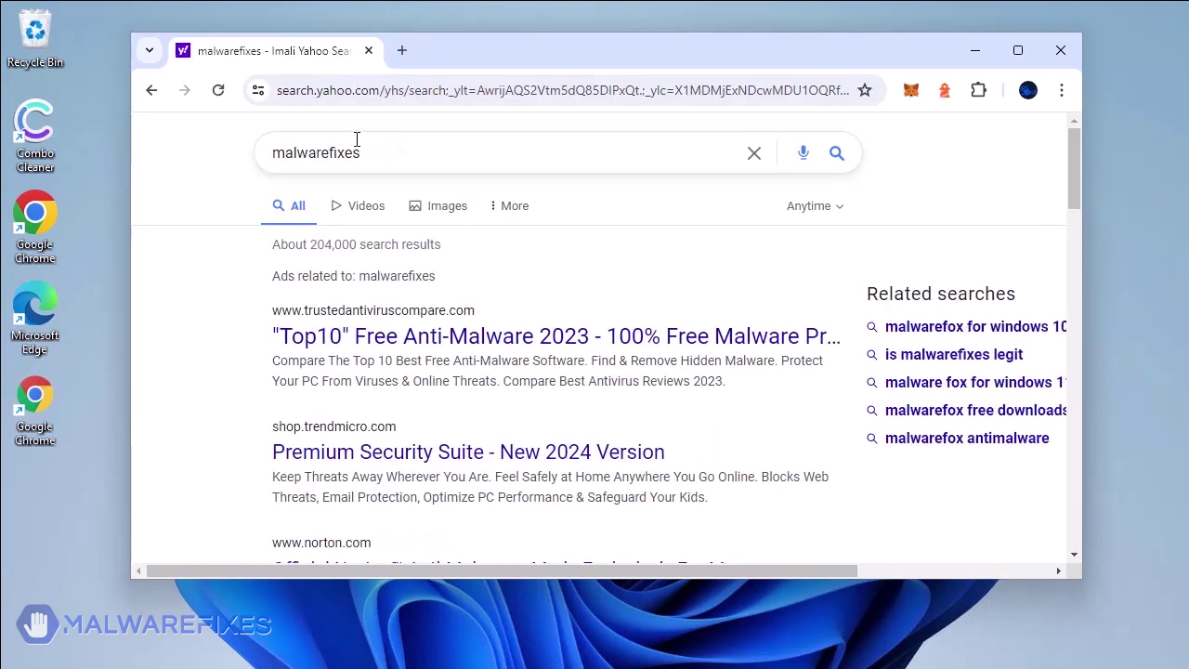
click(151, 91)
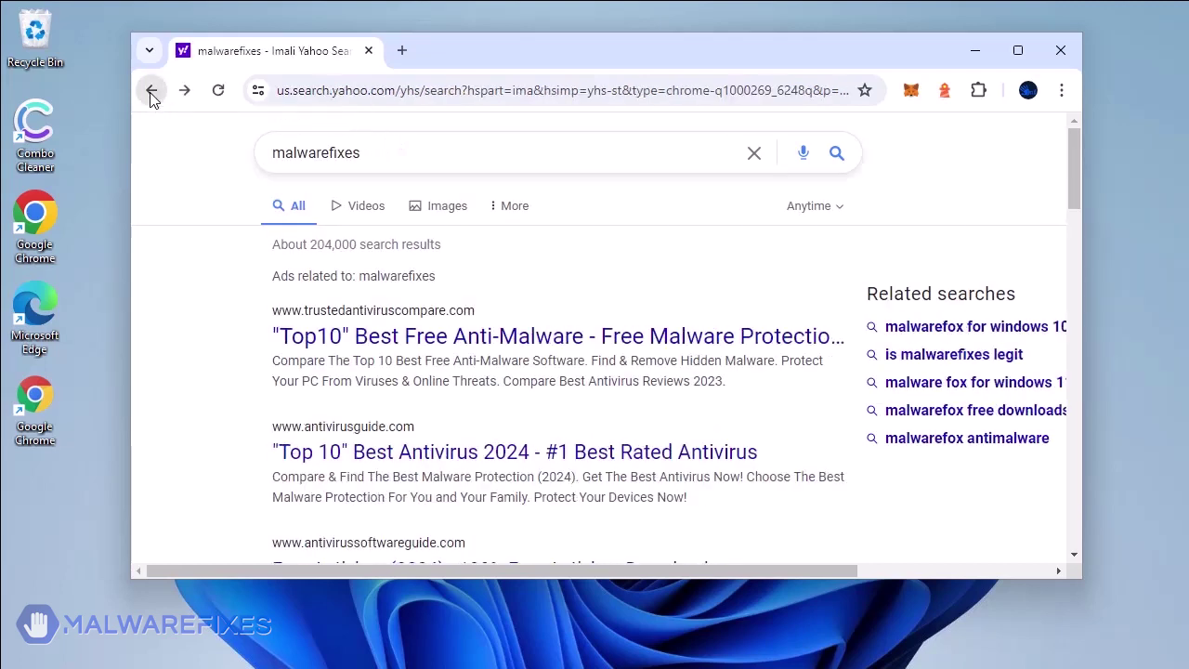
click(151, 92)
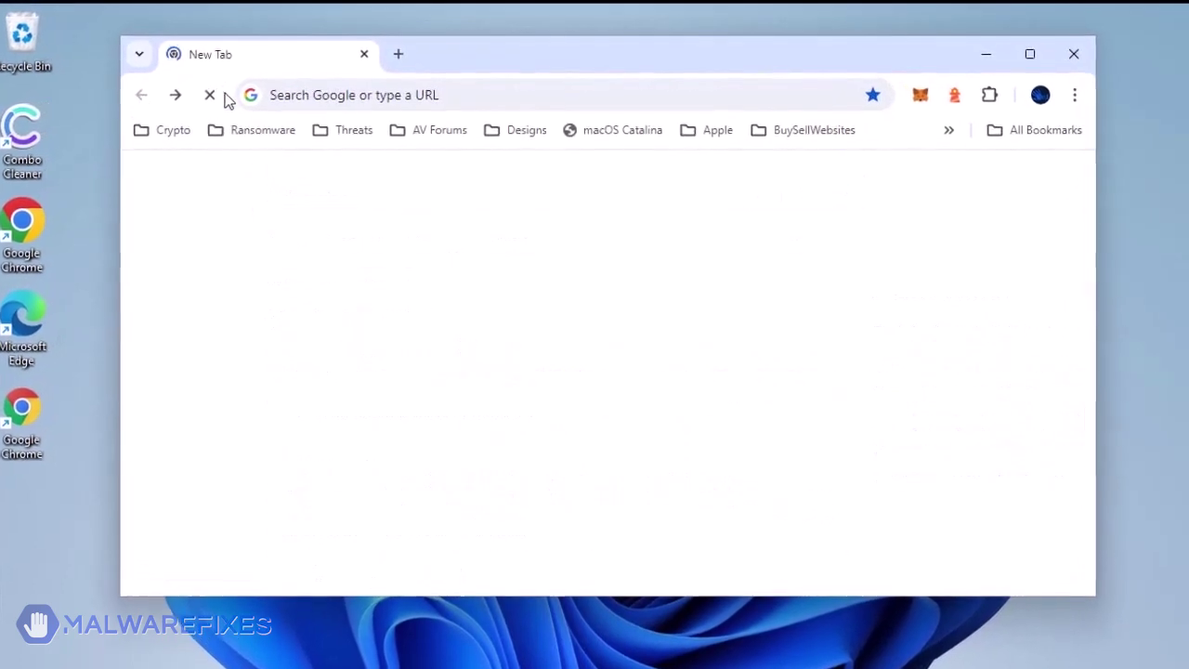
click(589, 506)
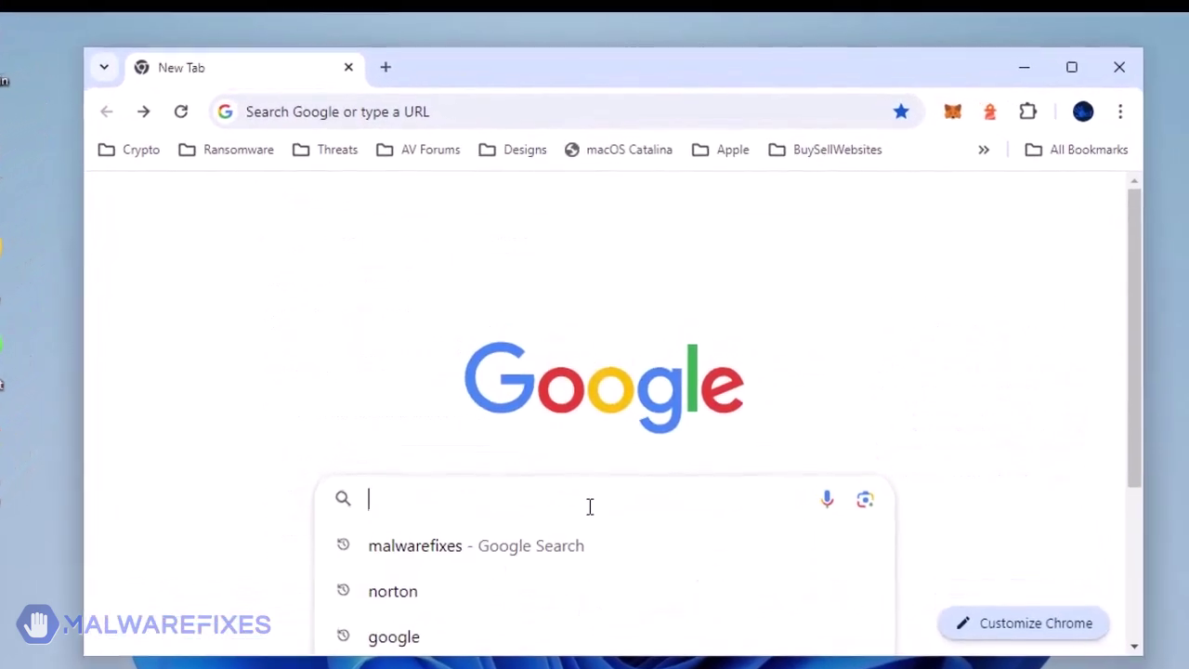
key(Down)
key(Return)
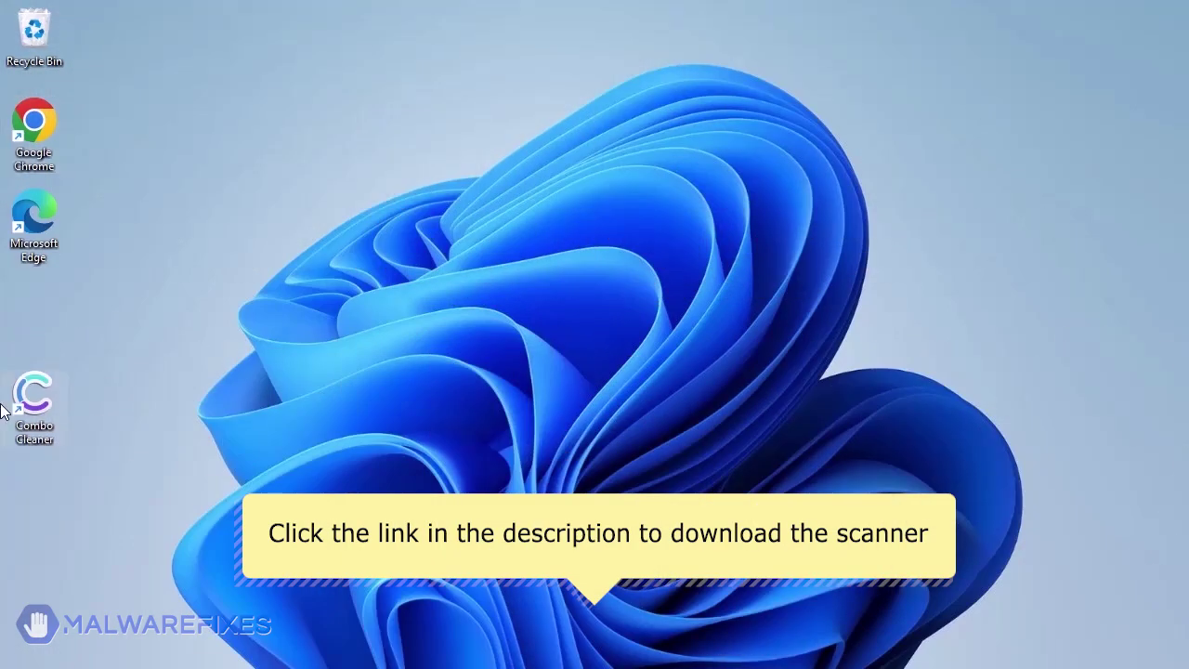
mouse_move(34, 406)
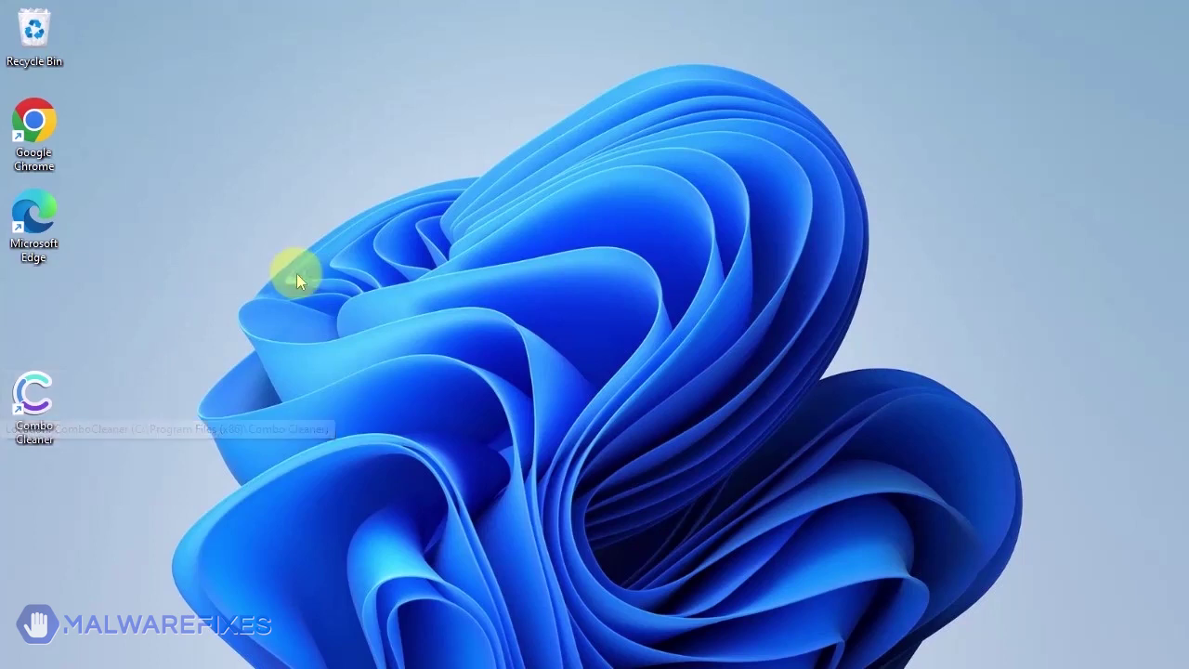
- Run a Combo Cleaner quick scan and remove all seven detected threats
double_click(44, 409)
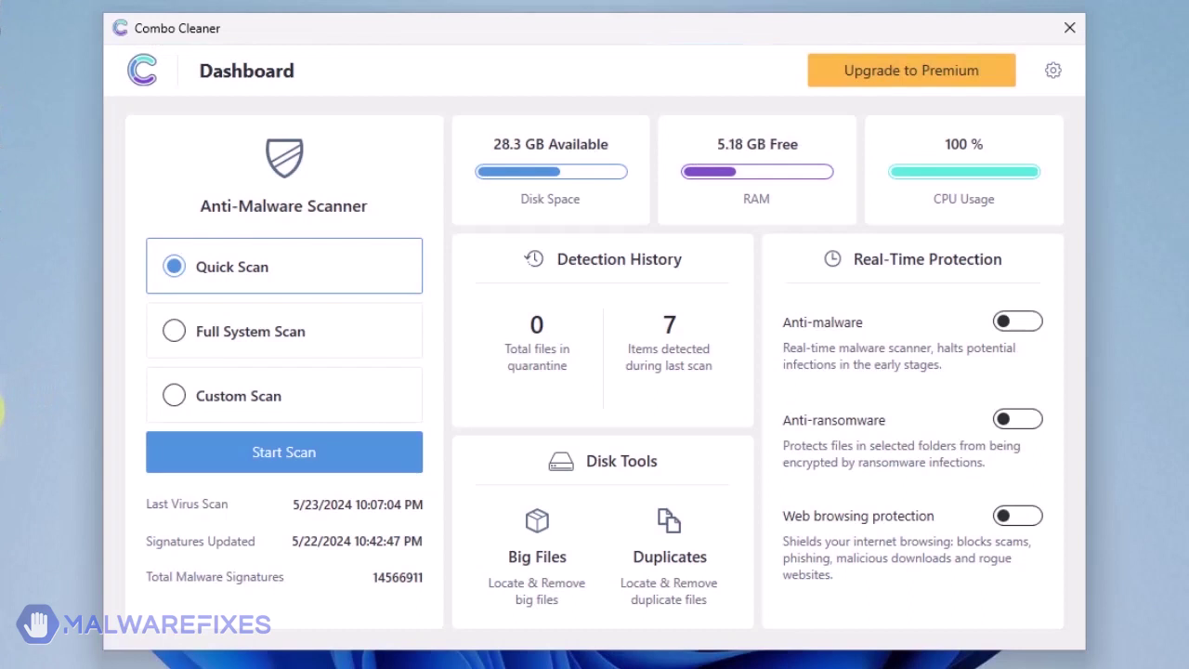
click(275, 463)
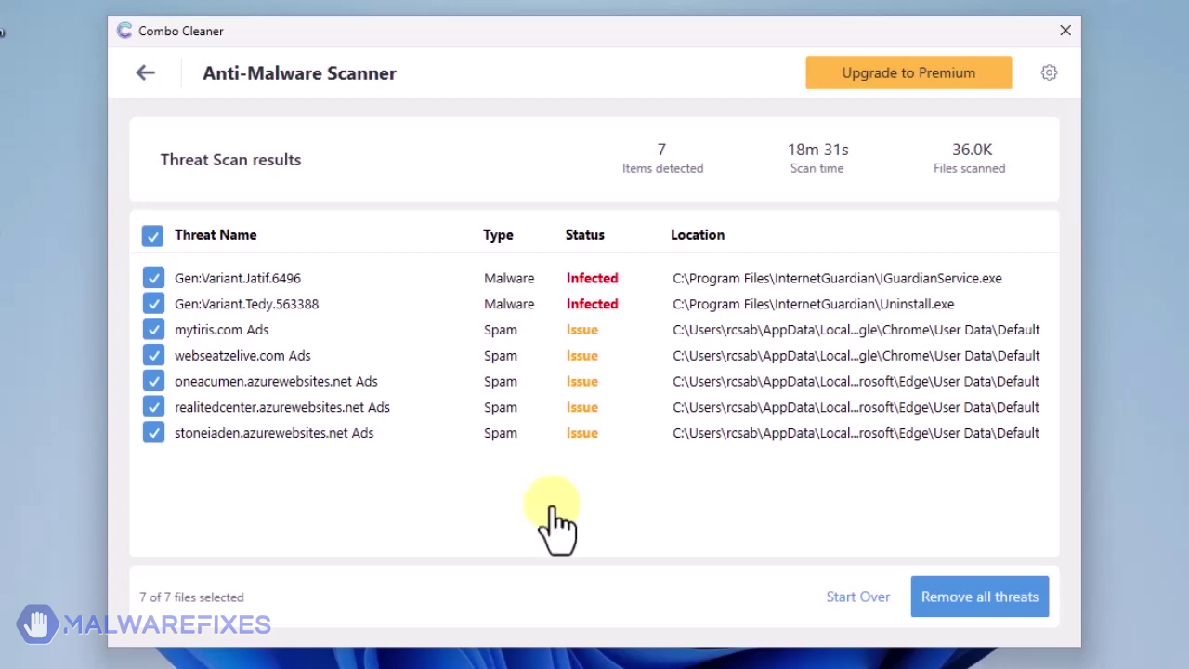
click(982, 598)
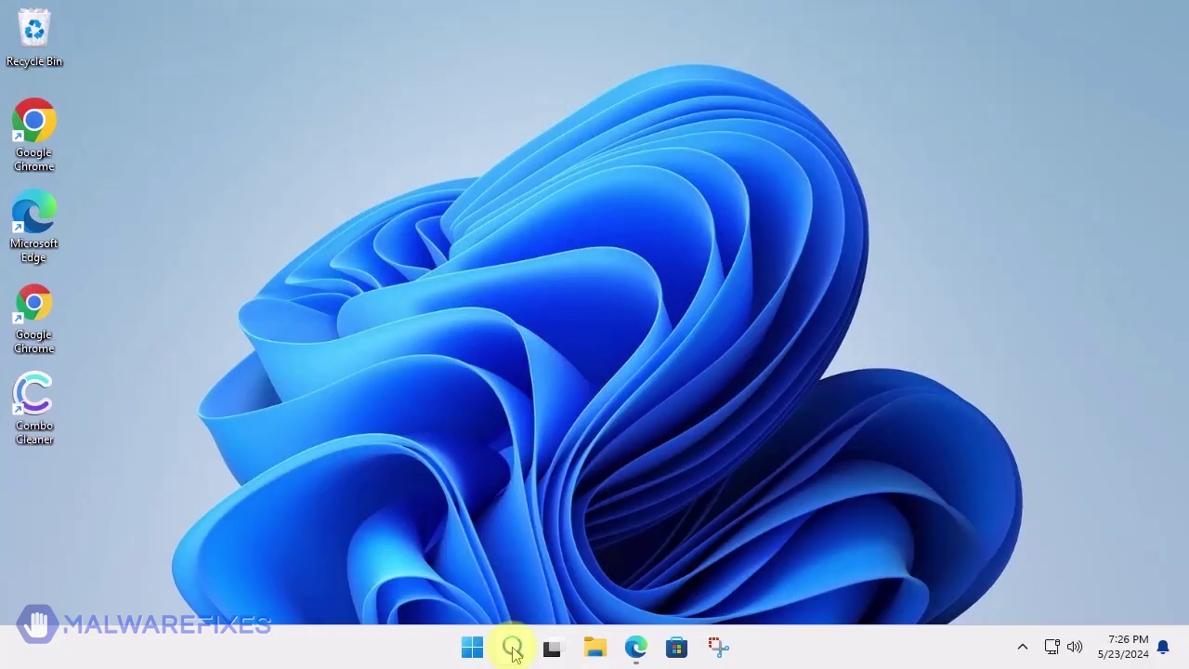
- Open Programs and Features by running appwiz.cpl from Windows search
click(512, 648)
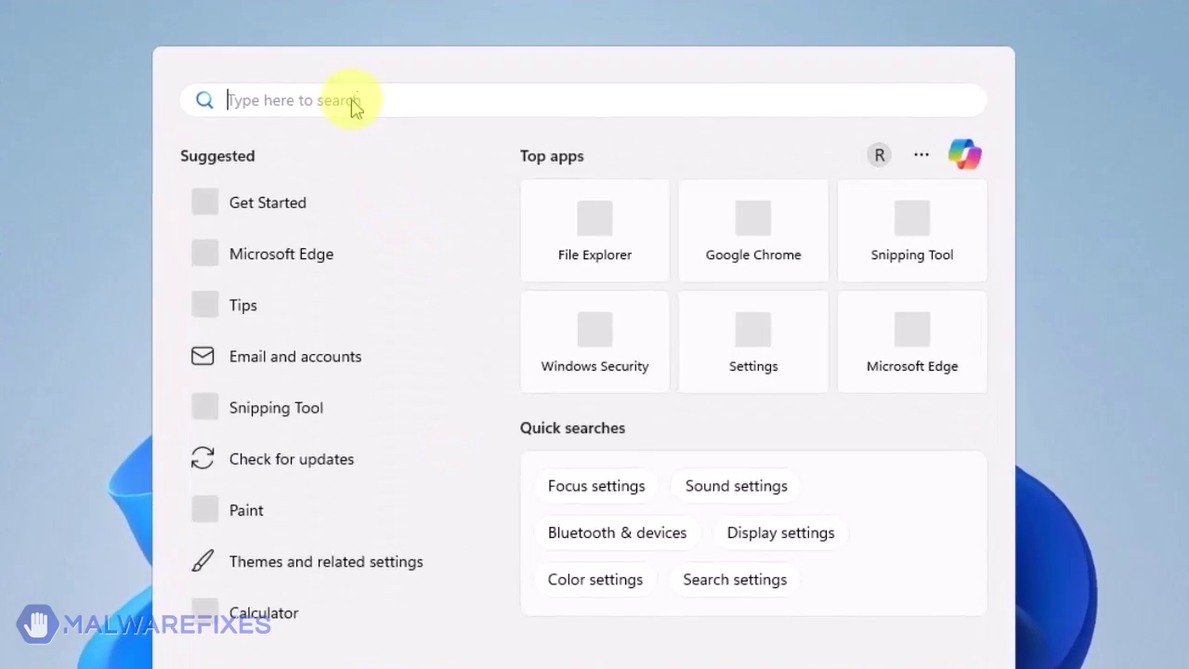
text(appwiz)
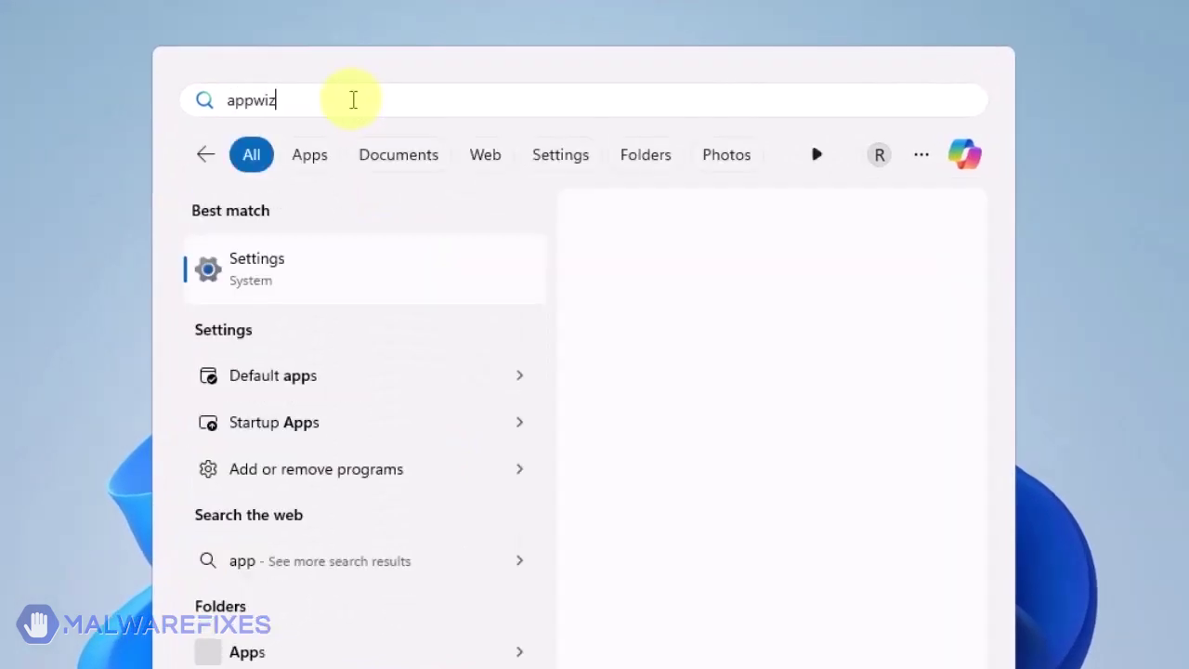
text(.cpl)
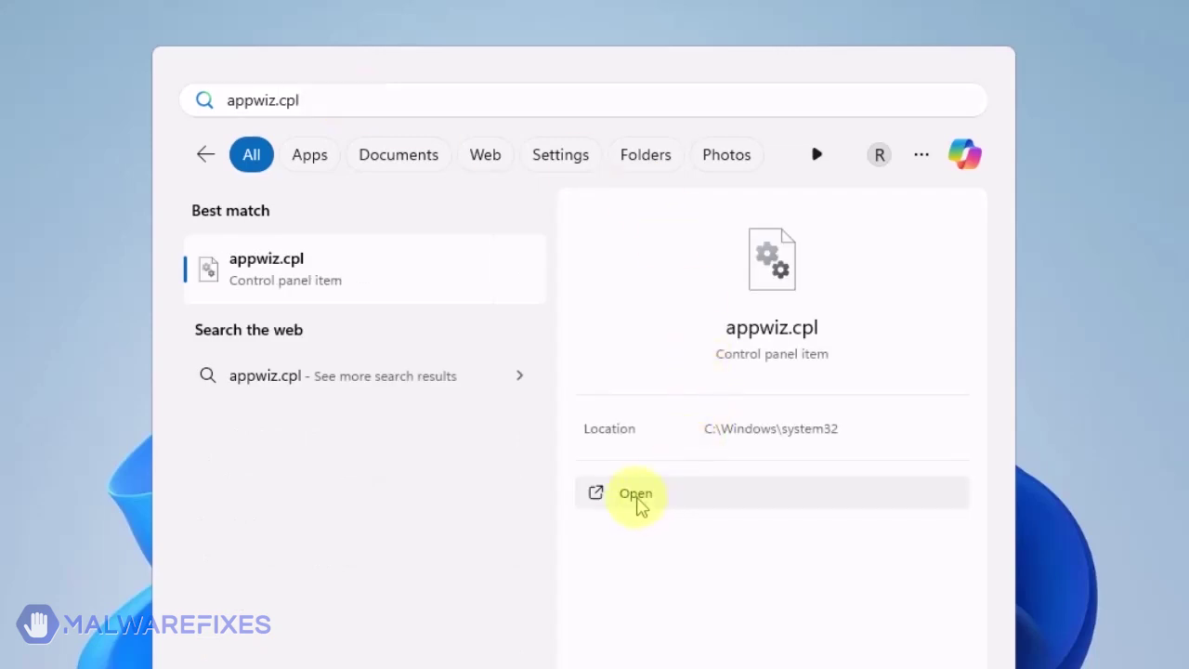
click(637, 497)
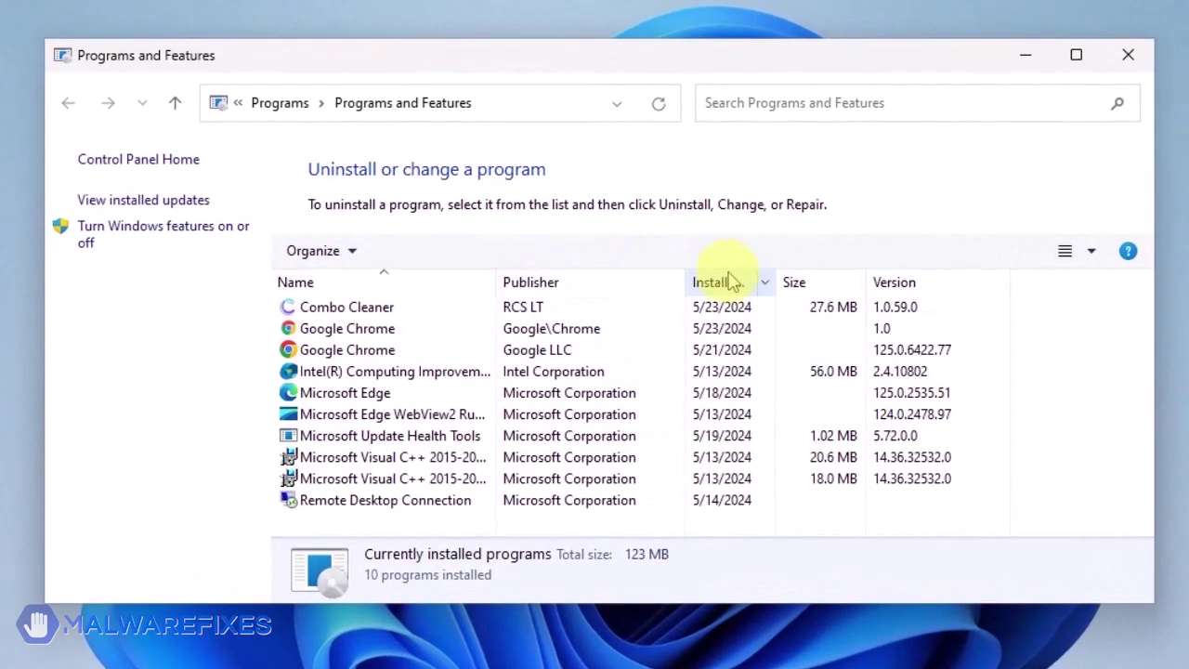
- Uninstall the newest Google\Chrome entry (5/23/2024) with its browser data, then close Programs and Features
click(729, 283)
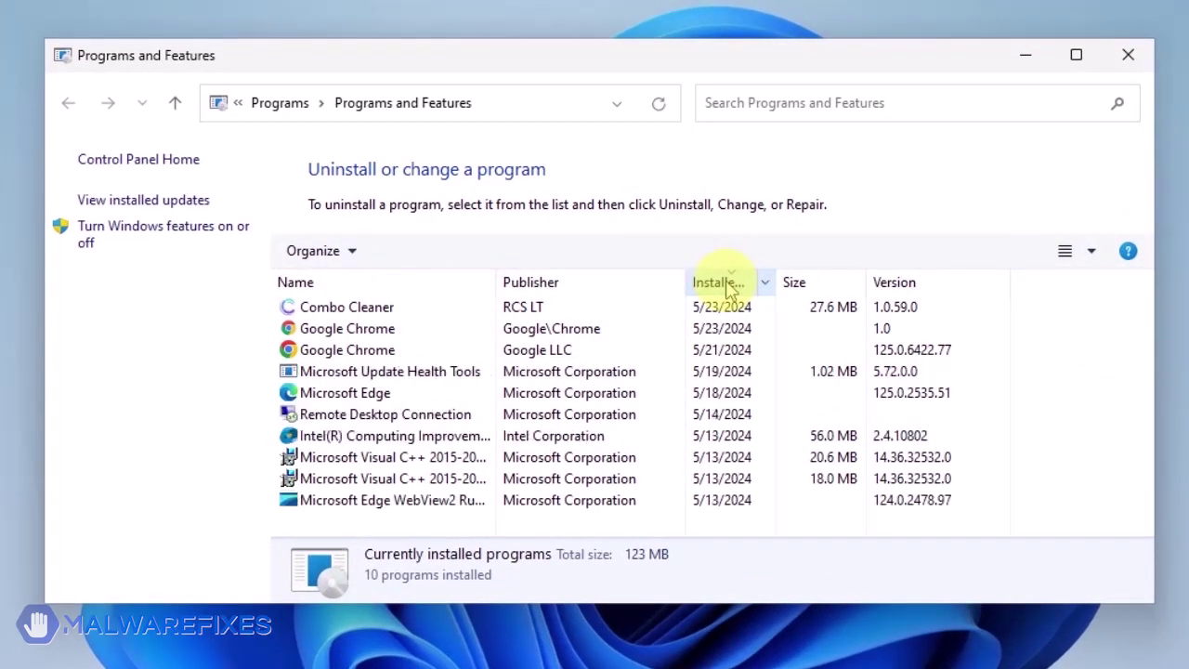
click(729, 283)
click(730, 284)
click(563, 330)
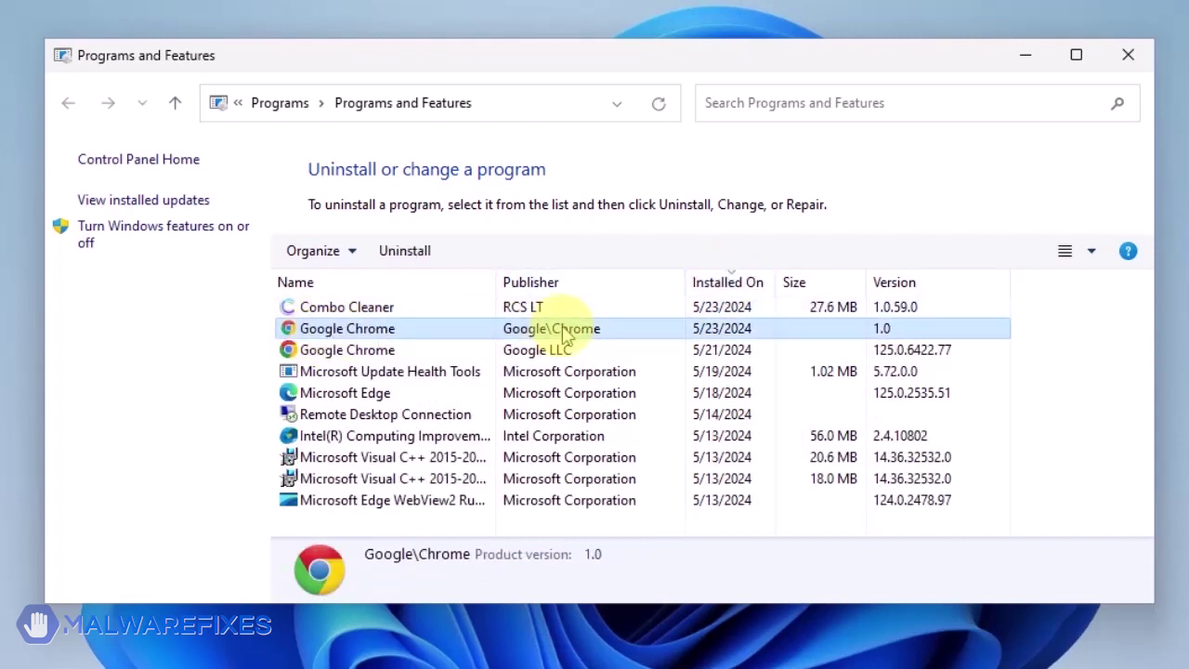
click(414, 253)
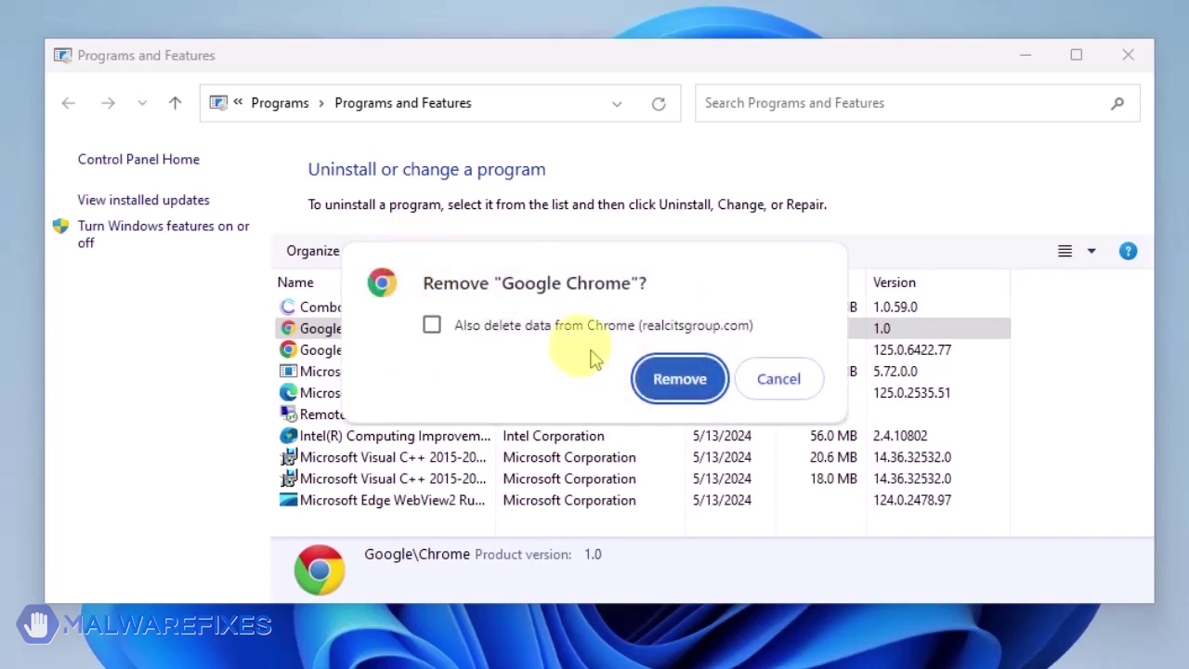
click(433, 327)
click(671, 386)
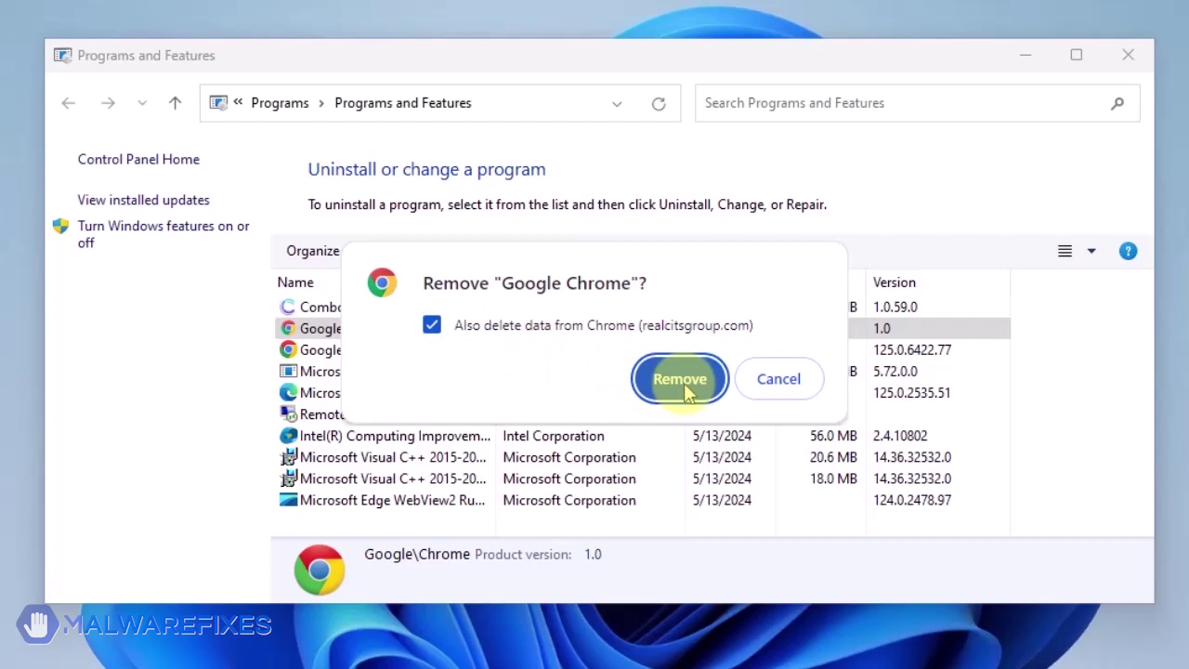
click(686, 388)
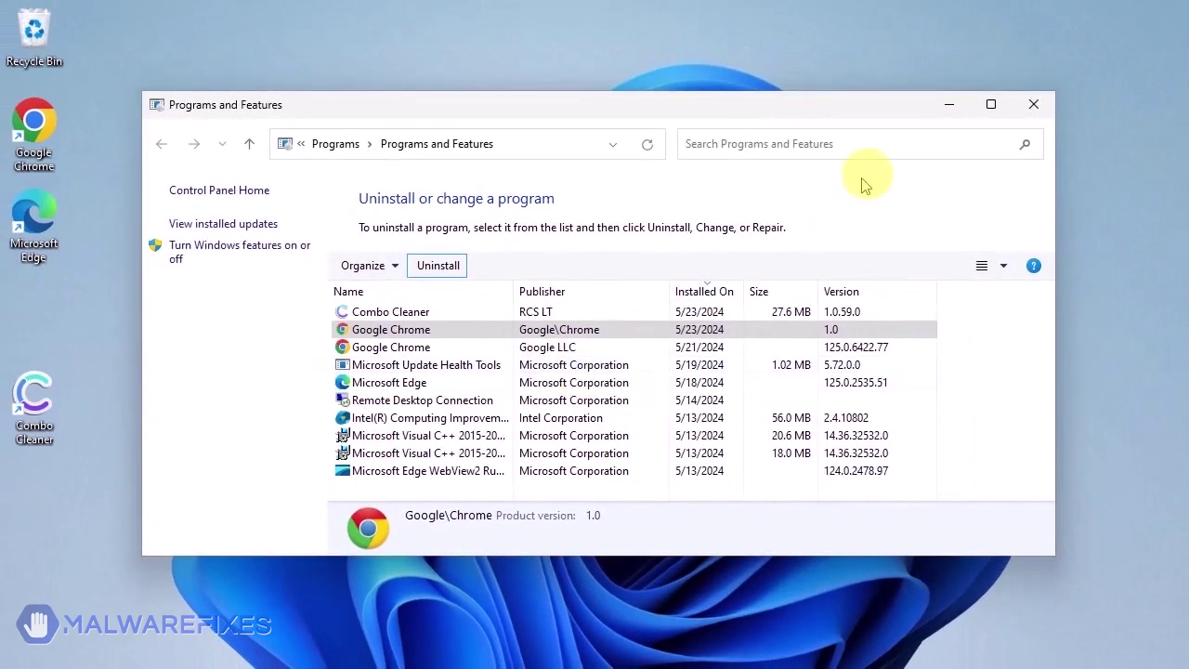
click(1037, 106)
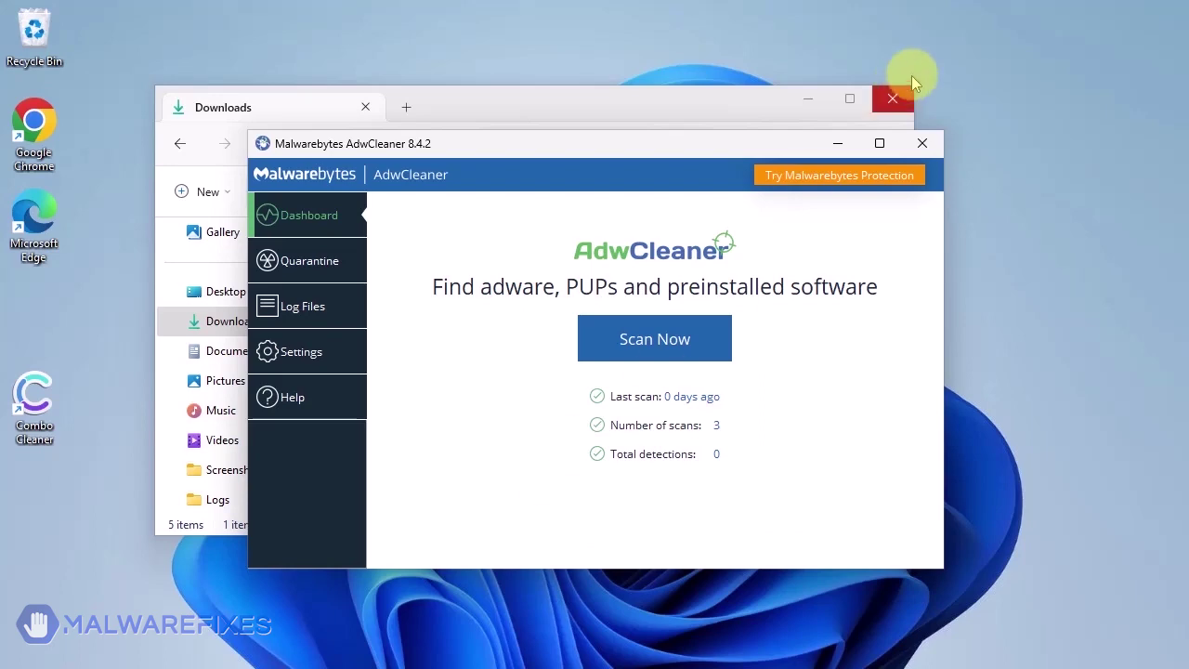
- Enable Reset Chrome policies and Reset IE policies in AdwCleaner settings, then start a scan
click(893, 97)
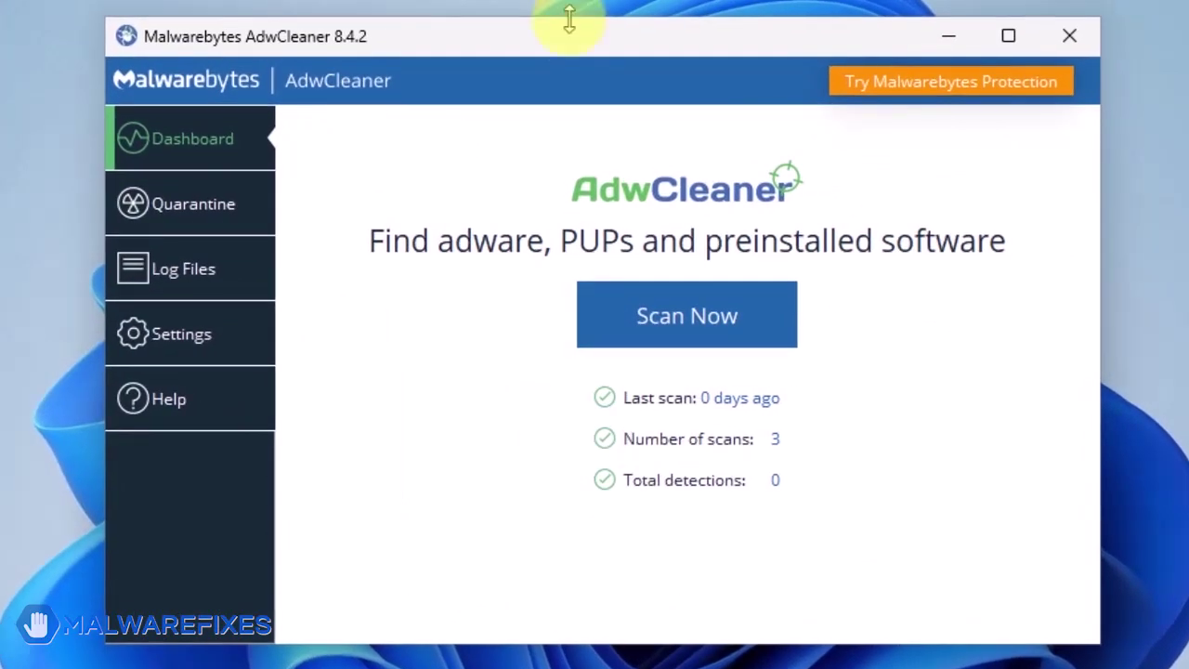
click(166, 351)
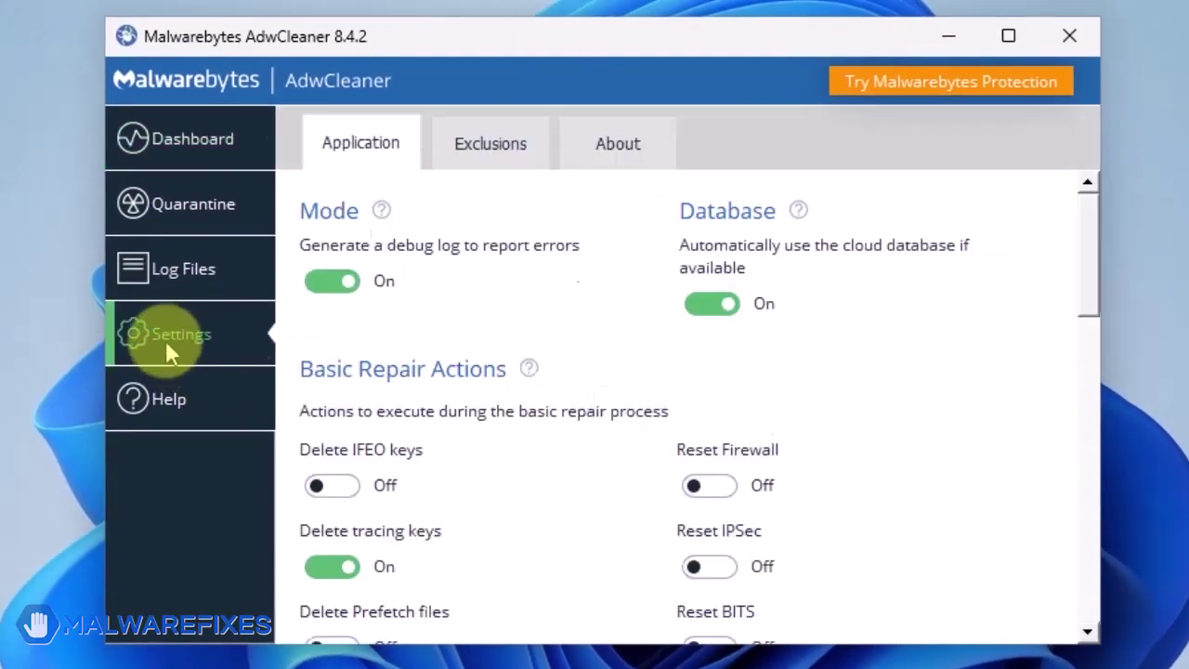
scroll(581, 354, down, 2)
scroll(582, 362, down, 3)
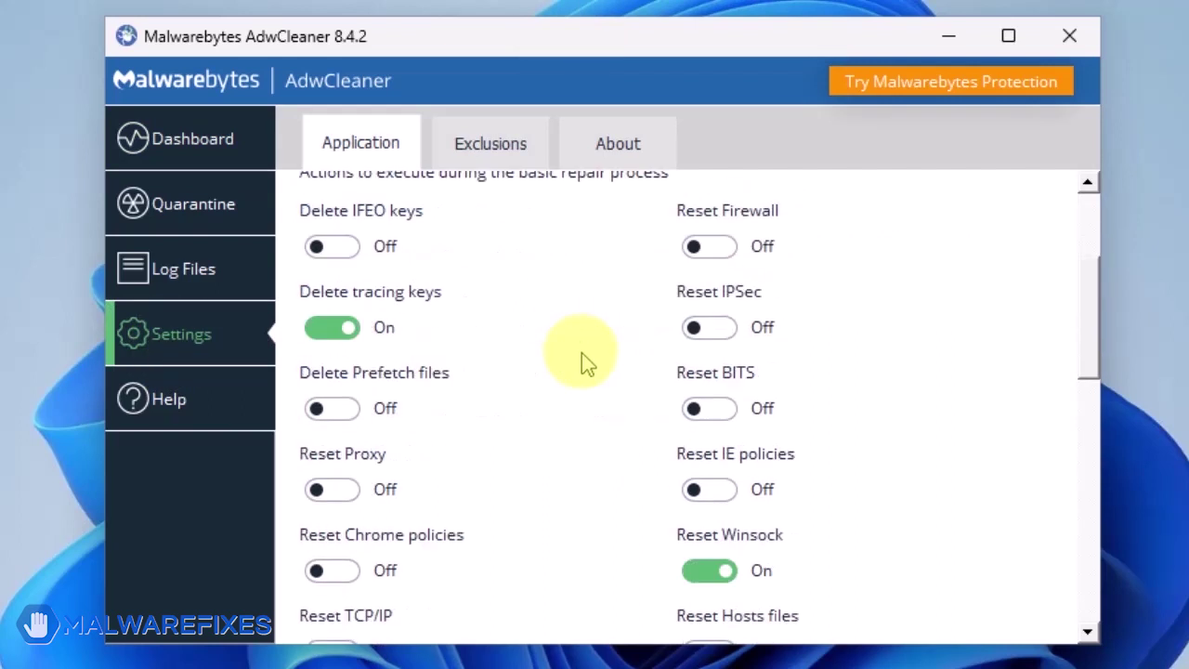
scroll(582, 351, down, 2)
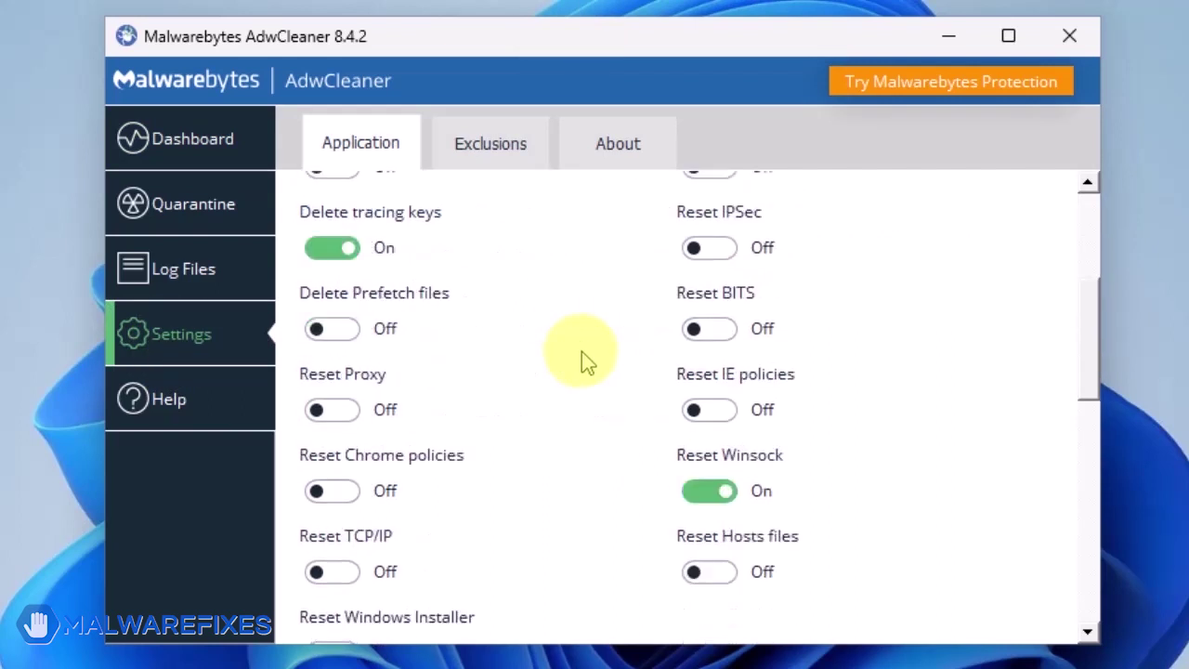
click(339, 494)
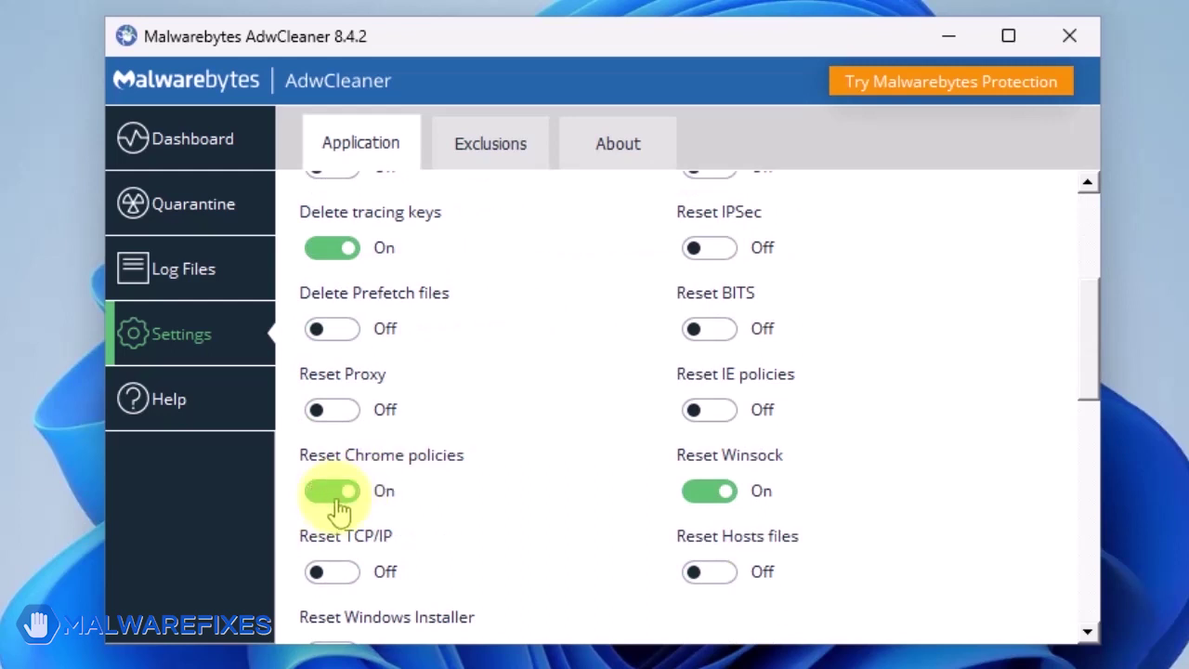
click(730, 425)
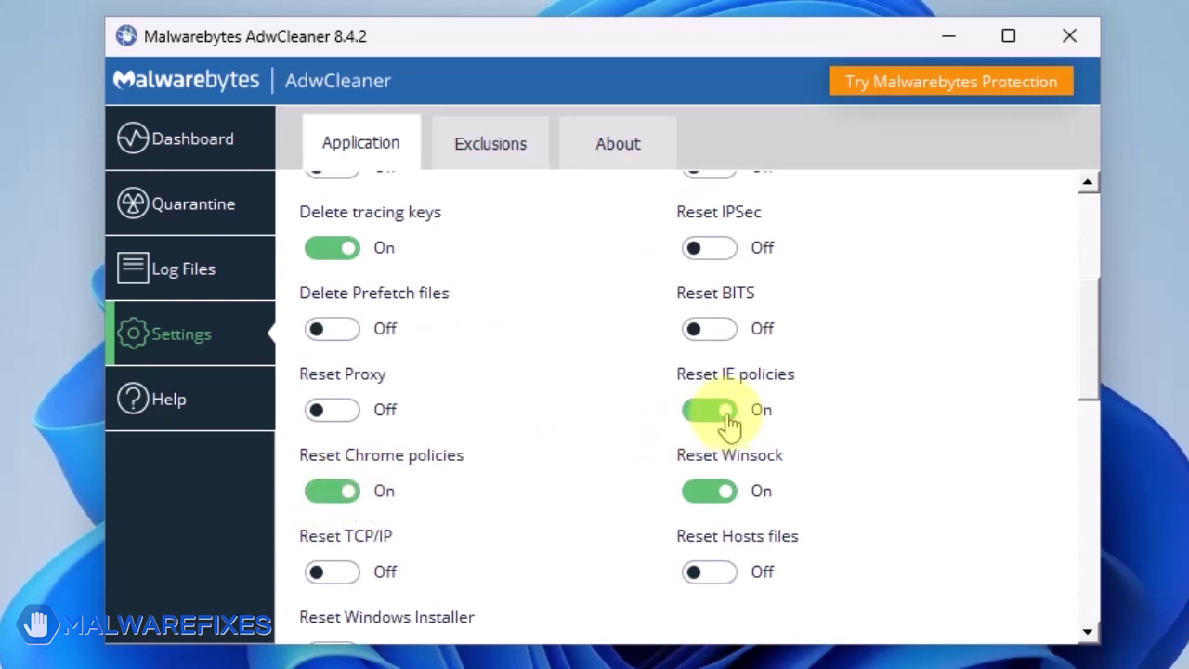
click(182, 145)
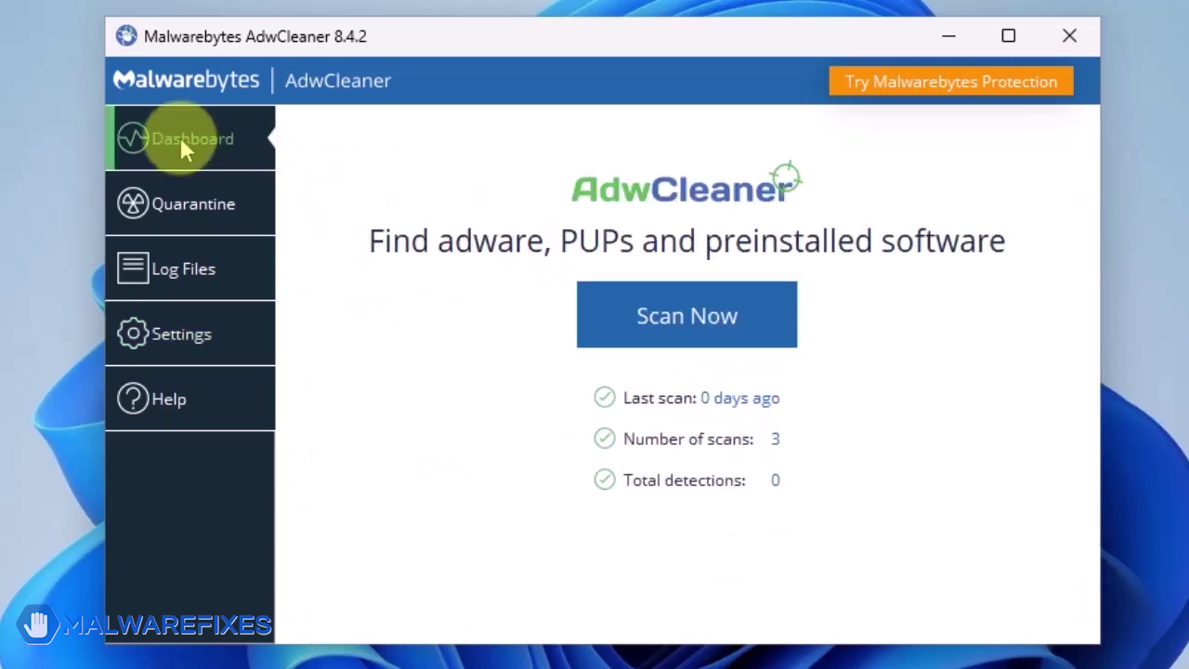
click(681, 323)
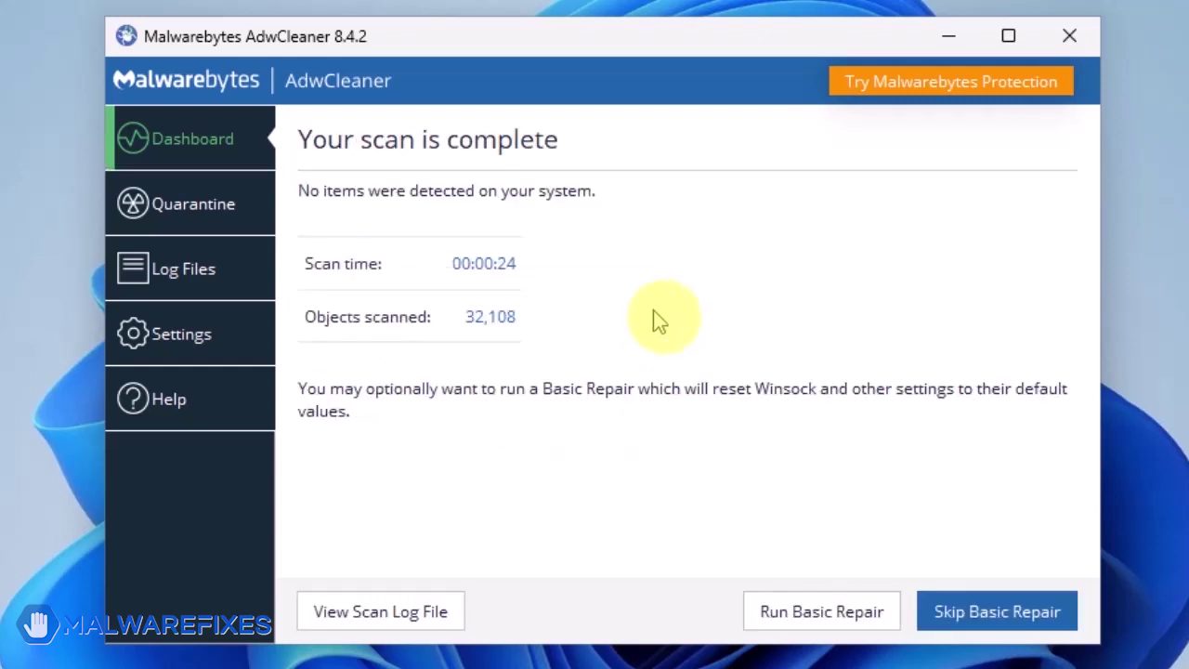
- Run AdwCleaner's basic repair, agreeing to close running processes
click(843, 628)
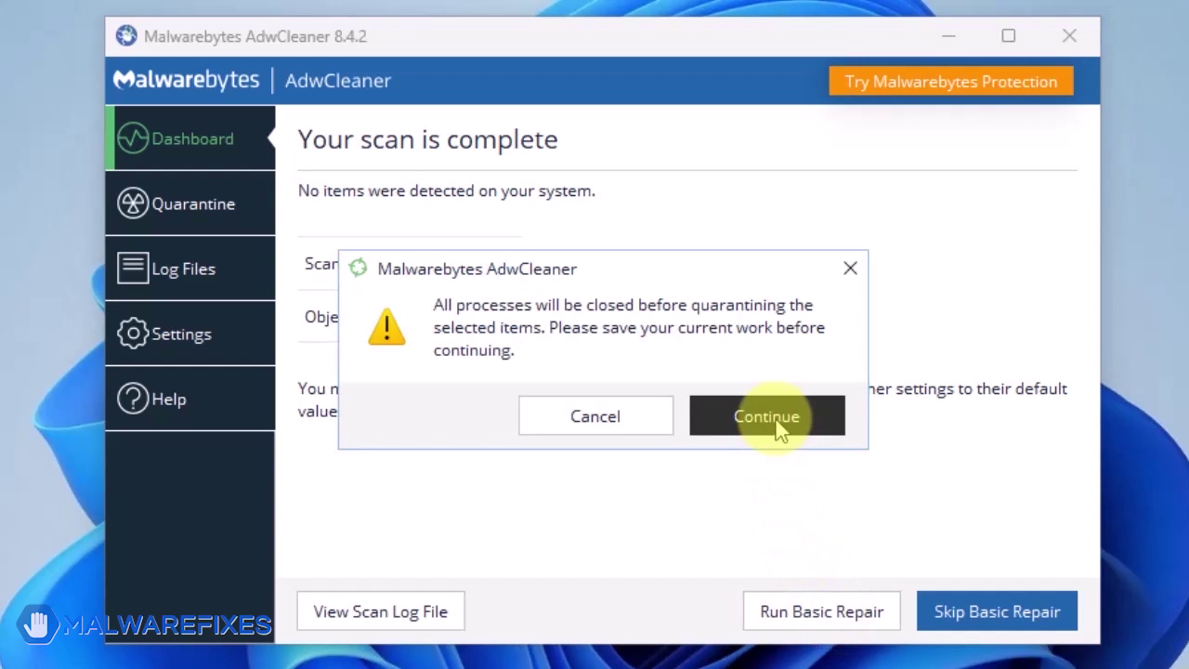
click(779, 428)
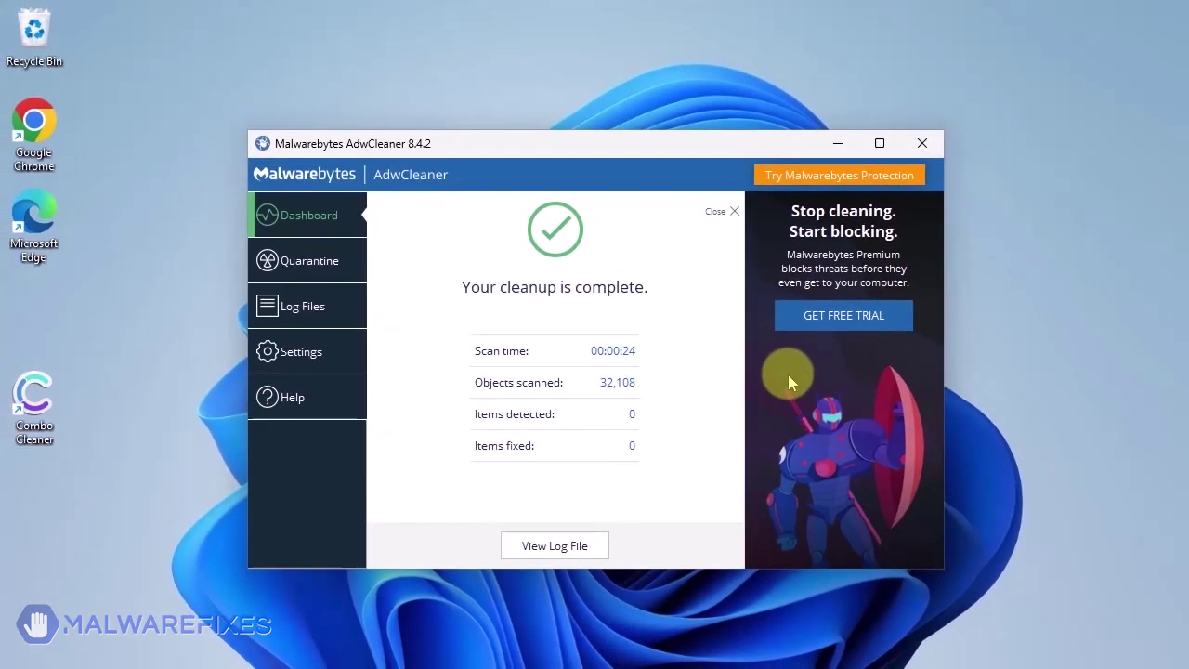
click(924, 144)
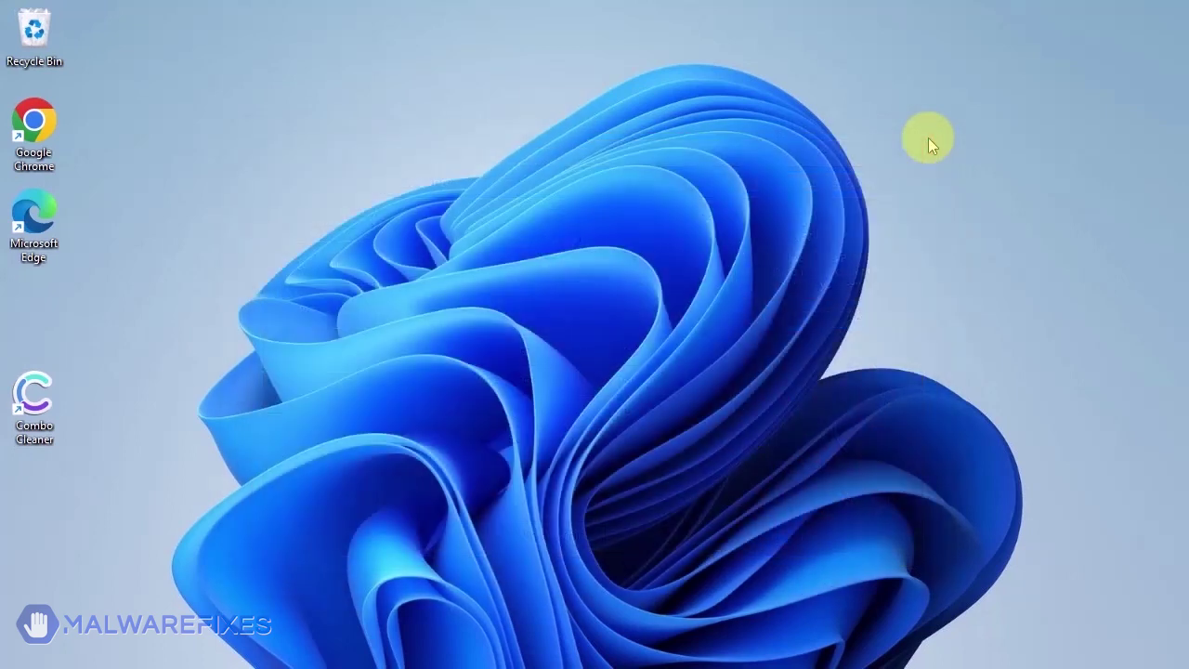